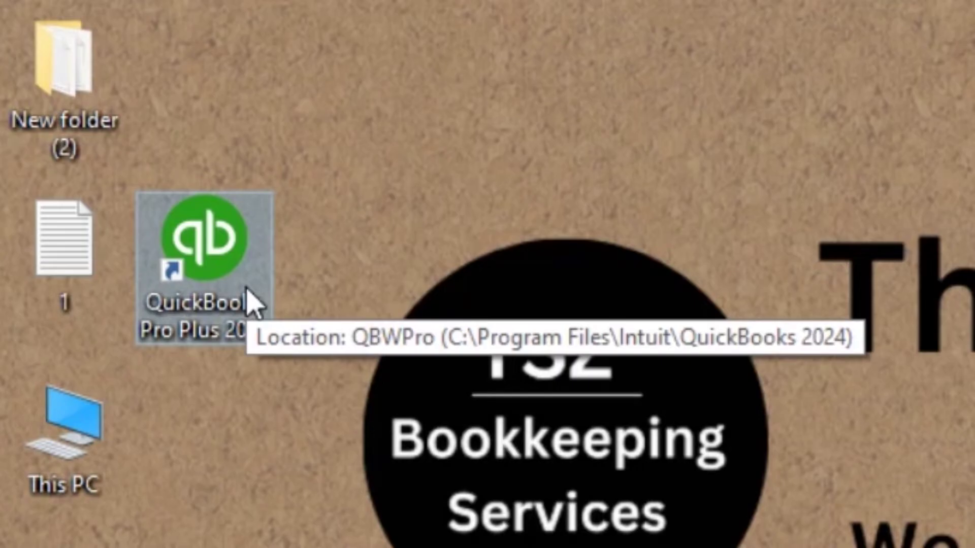
Open Task Manager with Ctrl+Shift+Esc
click(339, 293)
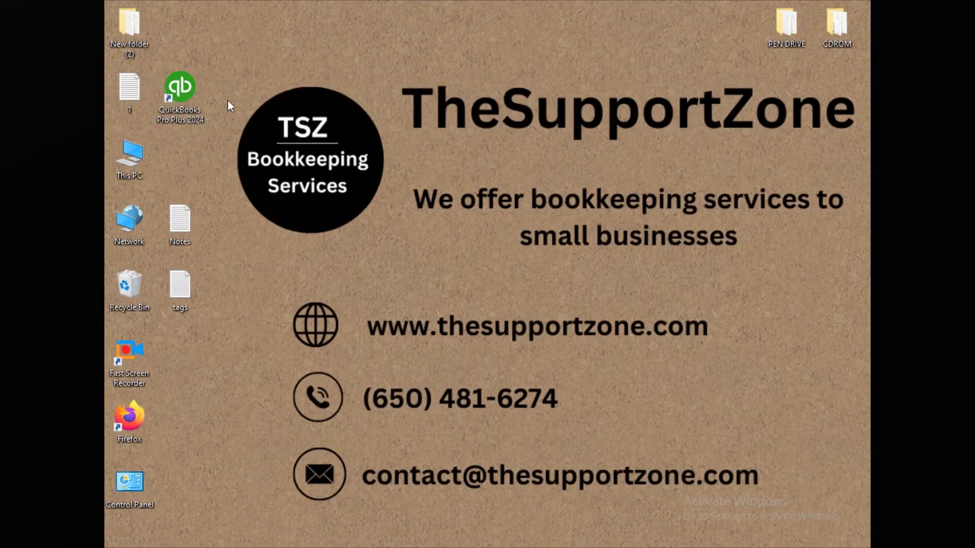
key(ctrl+shift+Escape)
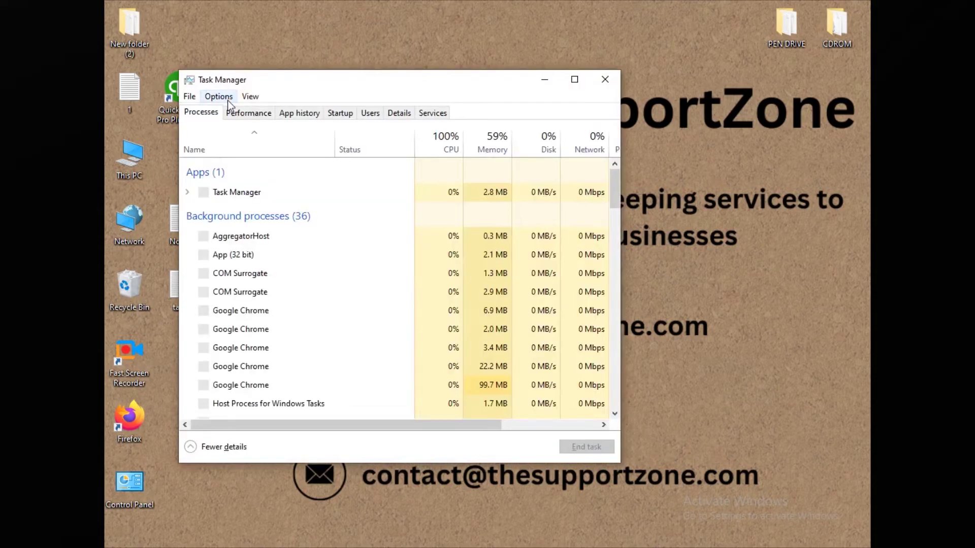
click(219, 97)
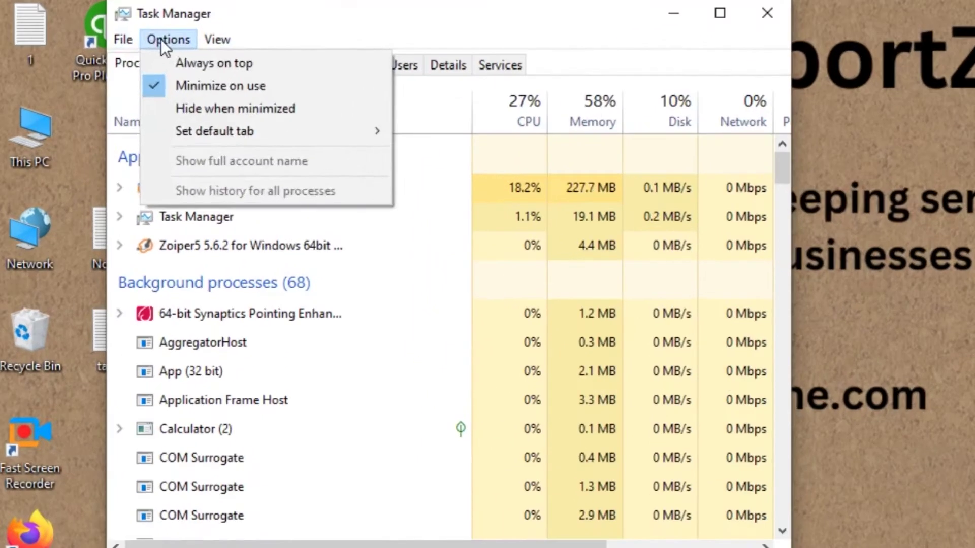
click(213, 96)
Show the Details process list and jump to the QuickBooks processes starting with Q
click(449, 65)
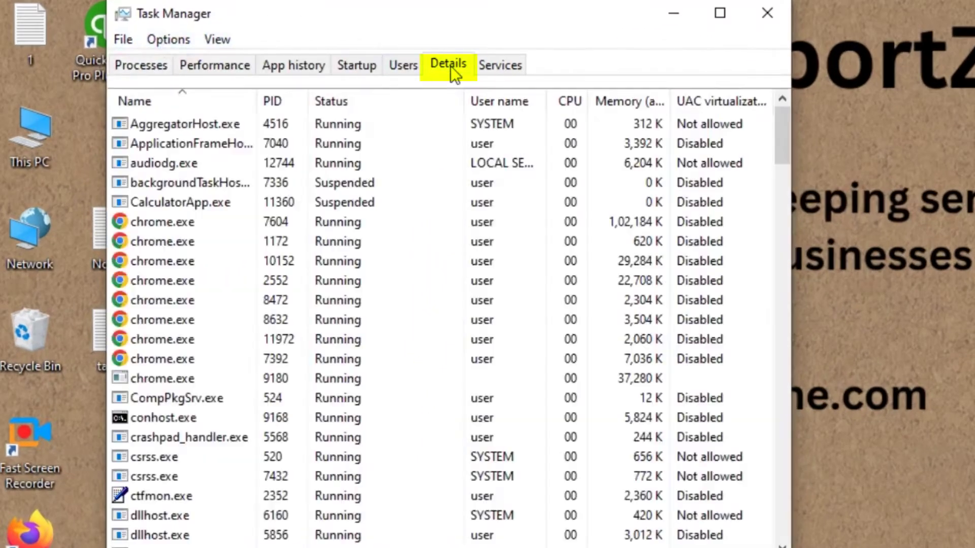
click(227, 281)
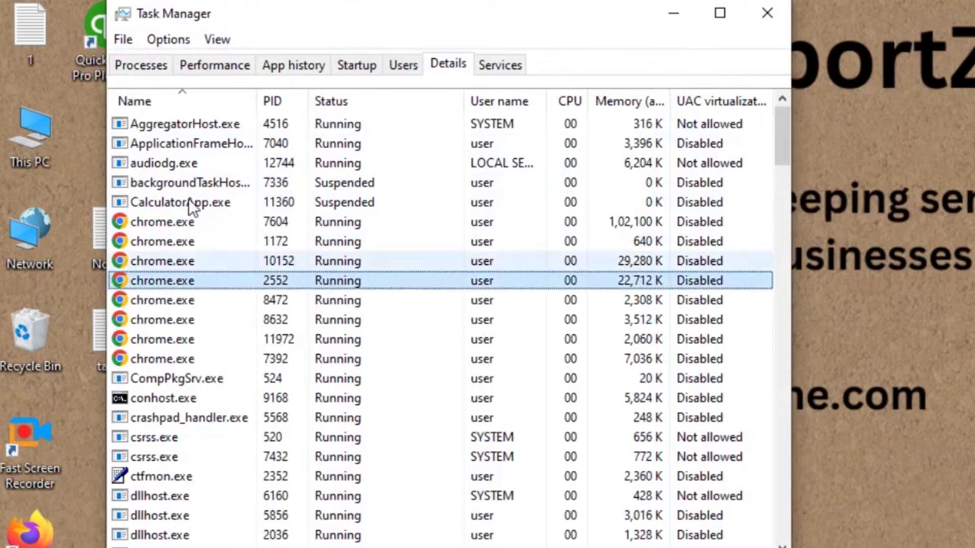
click(165, 130)
key(q)
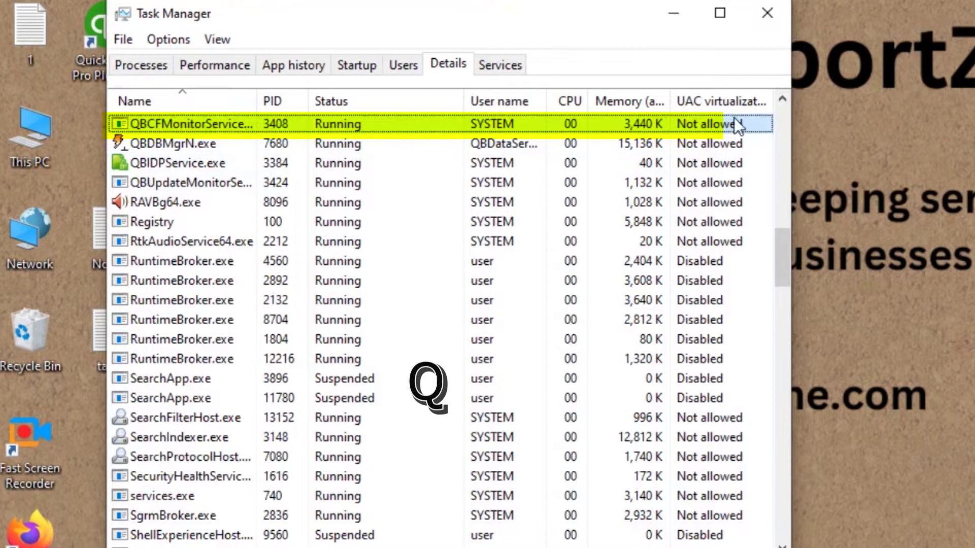
click(780, 99)
click(781, 100)
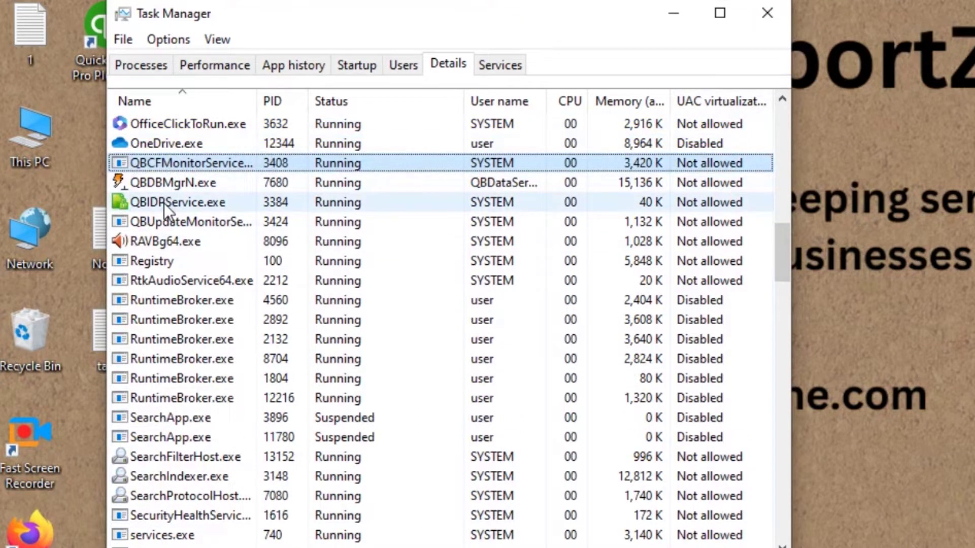
End the QBCFMonitorService.exe and QBDBMgrN.exe processes
right_click(304, 170)
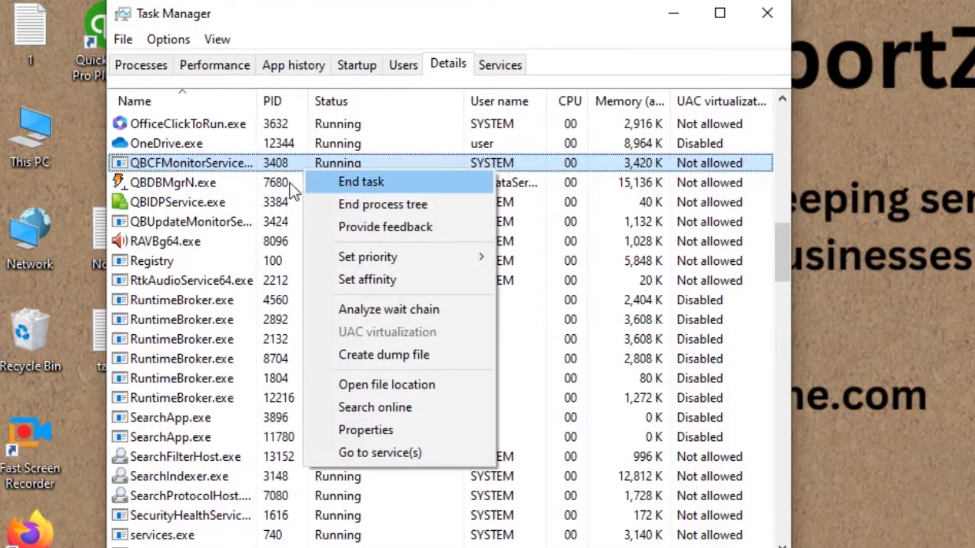
right_click(242, 166)
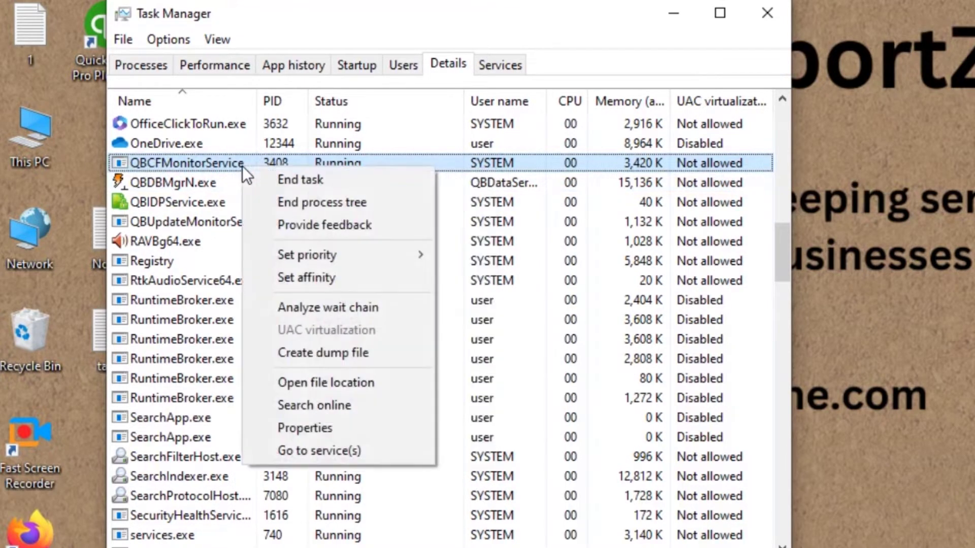
click(278, 184)
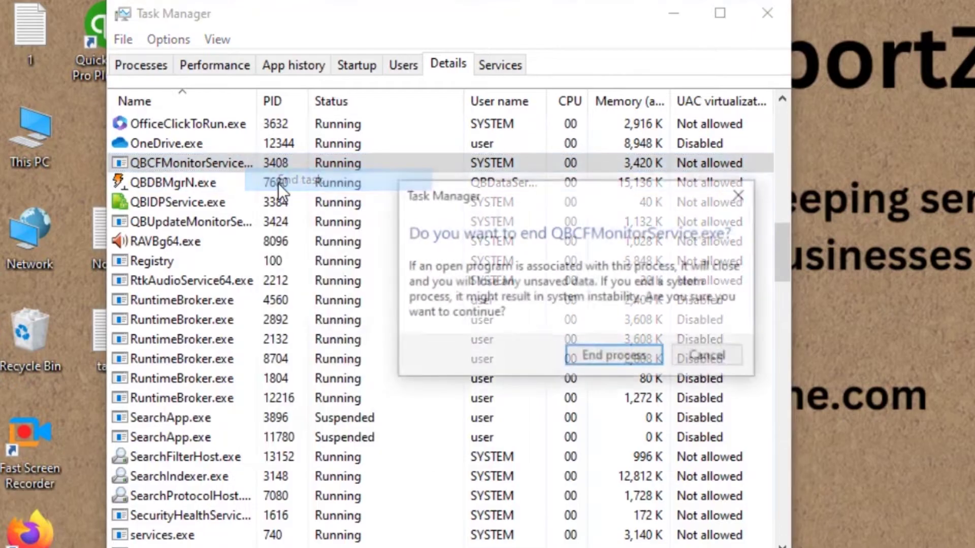
click(631, 353)
right_click(247, 165)
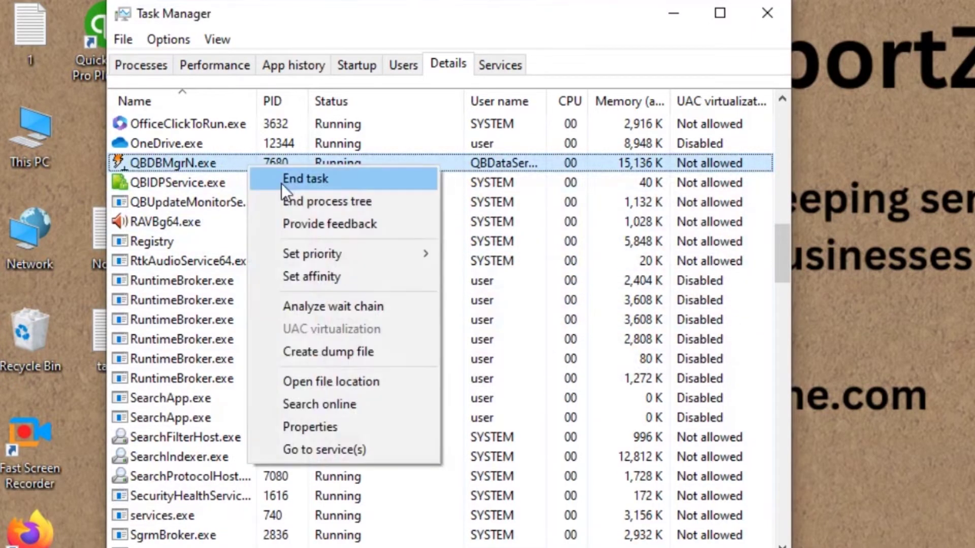
click(281, 183)
End QBIDPService.exe and QBUpdateMonitorService.exe, then close Task Manager
right_click(253, 162)
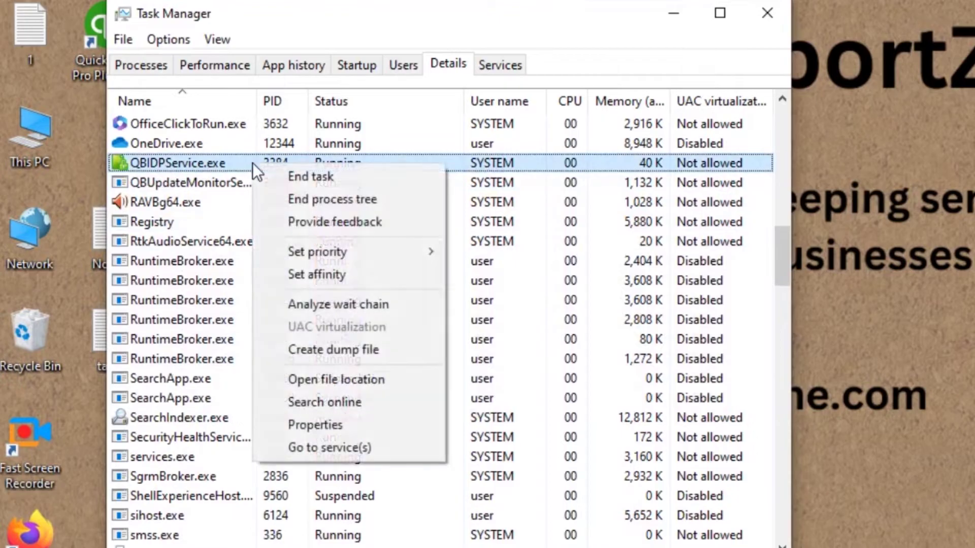
click(284, 174)
click(630, 357)
right_click(240, 159)
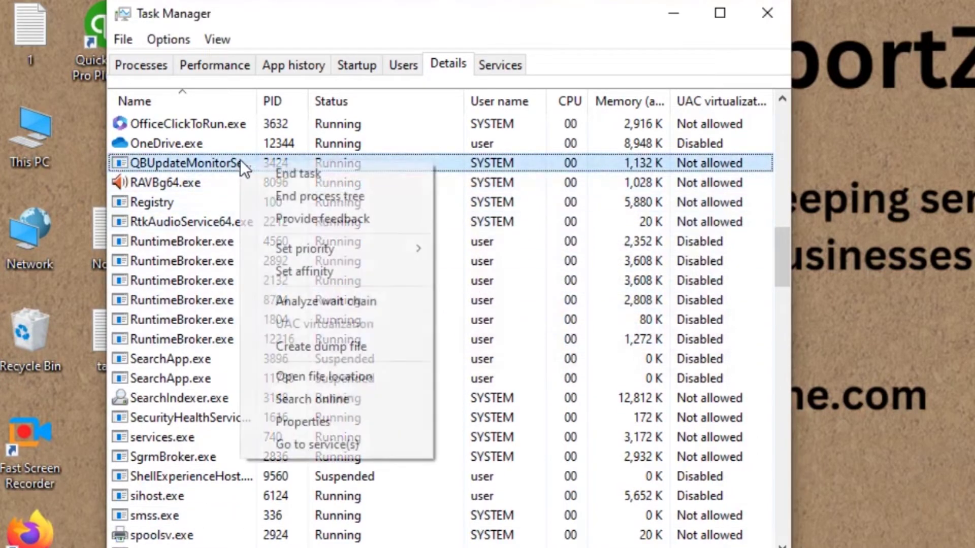
click(274, 179)
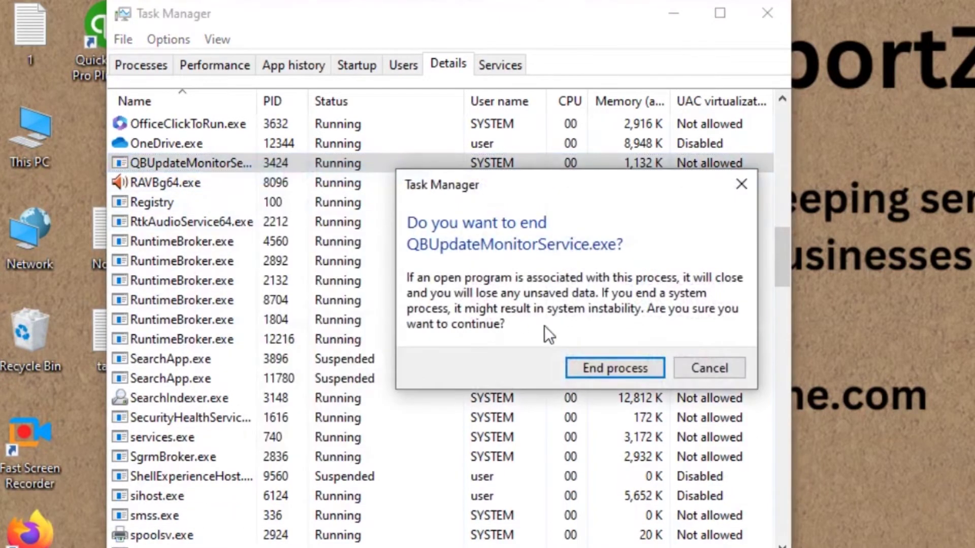
click(593, 361)
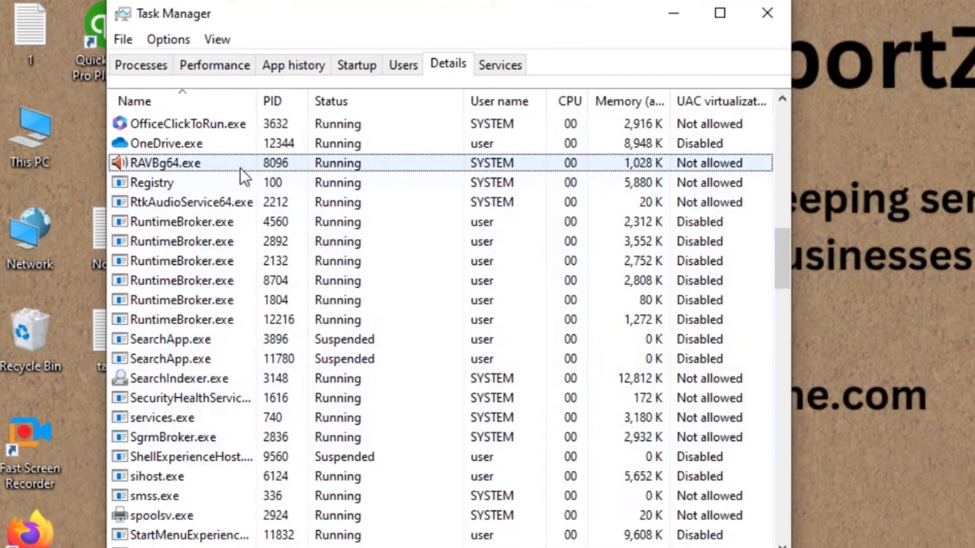
click(765, 22)
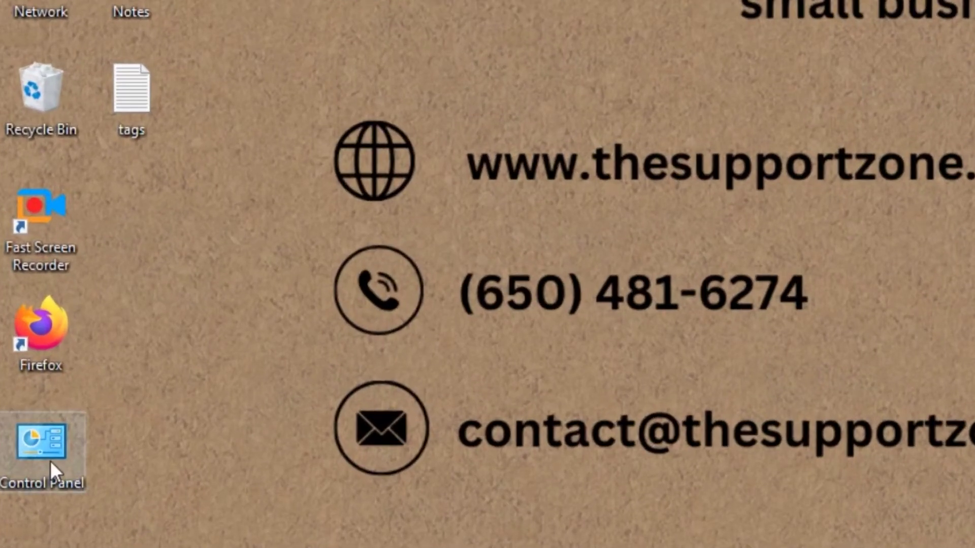
Open Control Panel from the desktop and set View by to Large icons
double_click(50, 461)
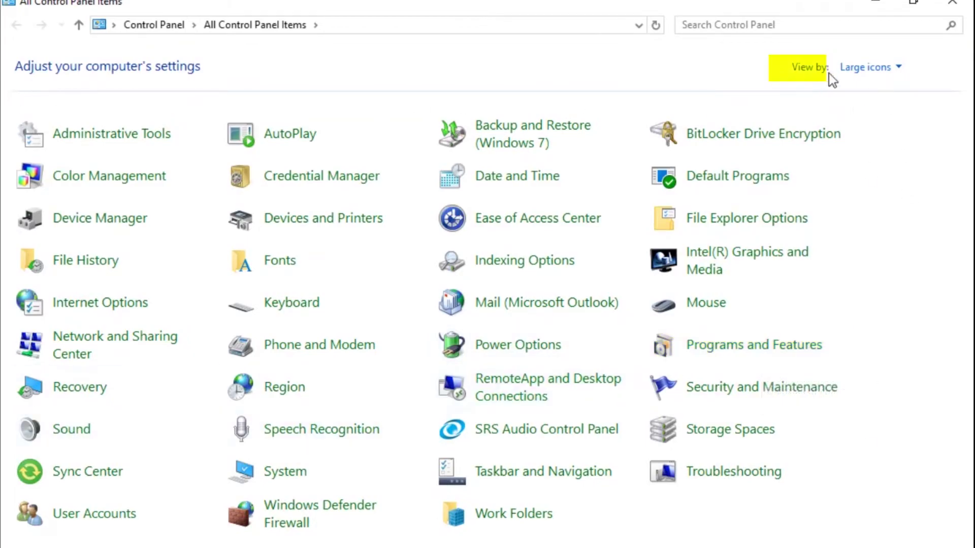
click(857, 71)
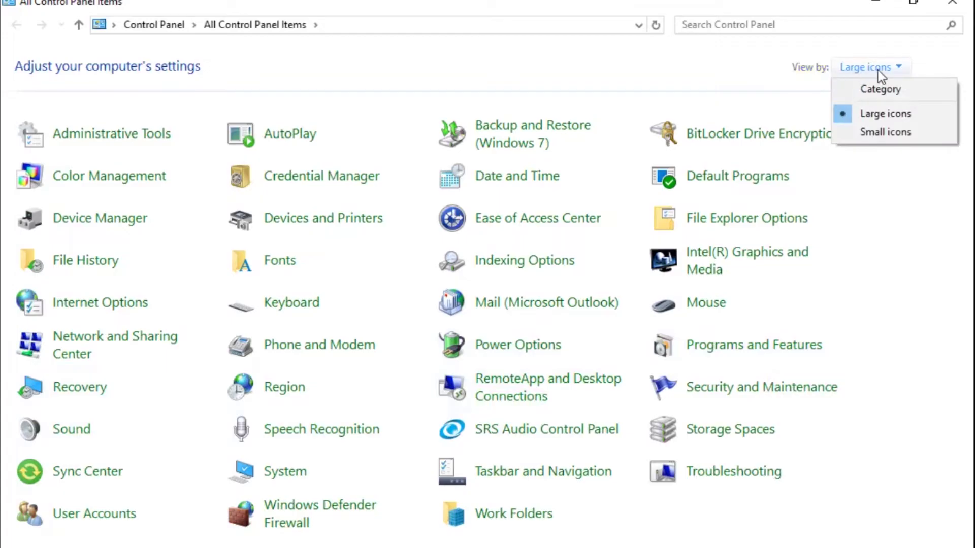
click(880, 116)
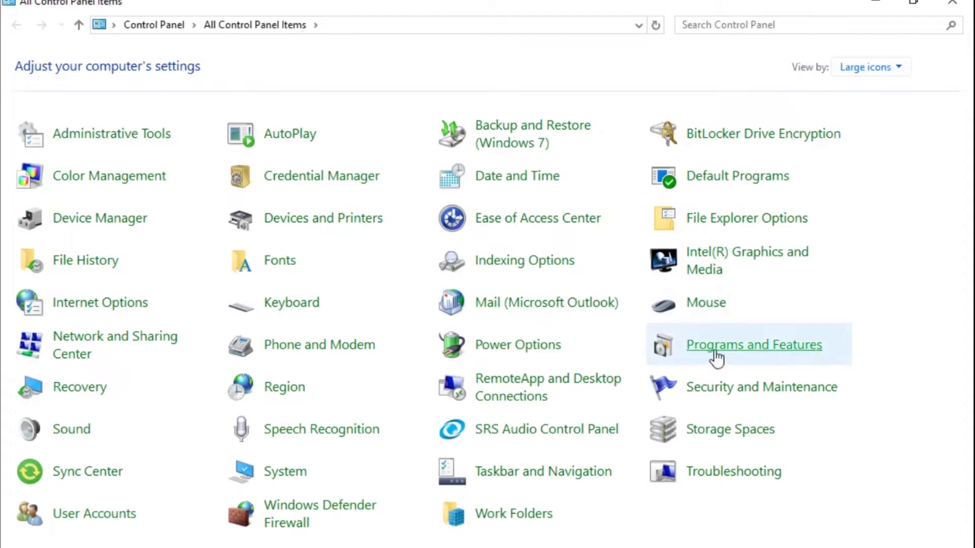
In Programs and Features, select QuickBooks Pro 2024 and choose Uninstall/Change
click(745, 350)
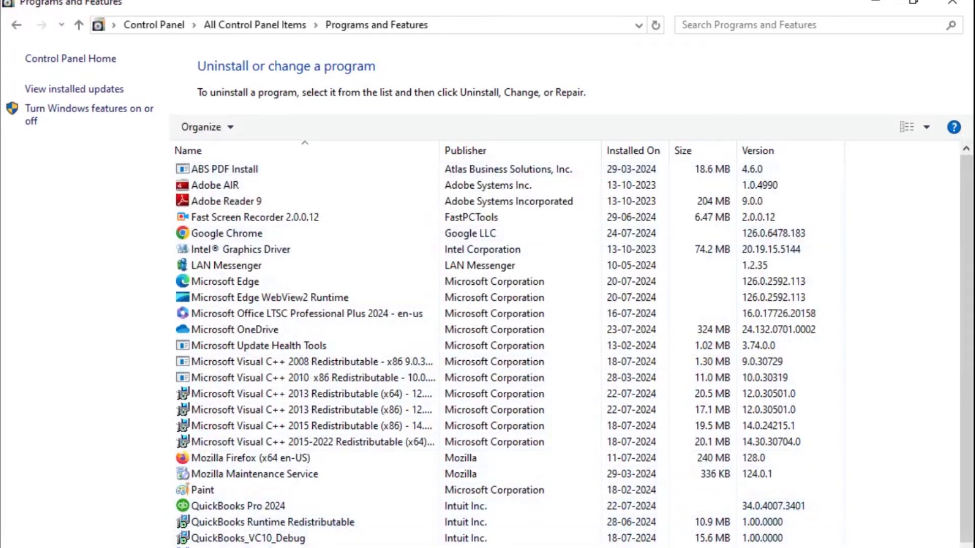
click(242, 512)
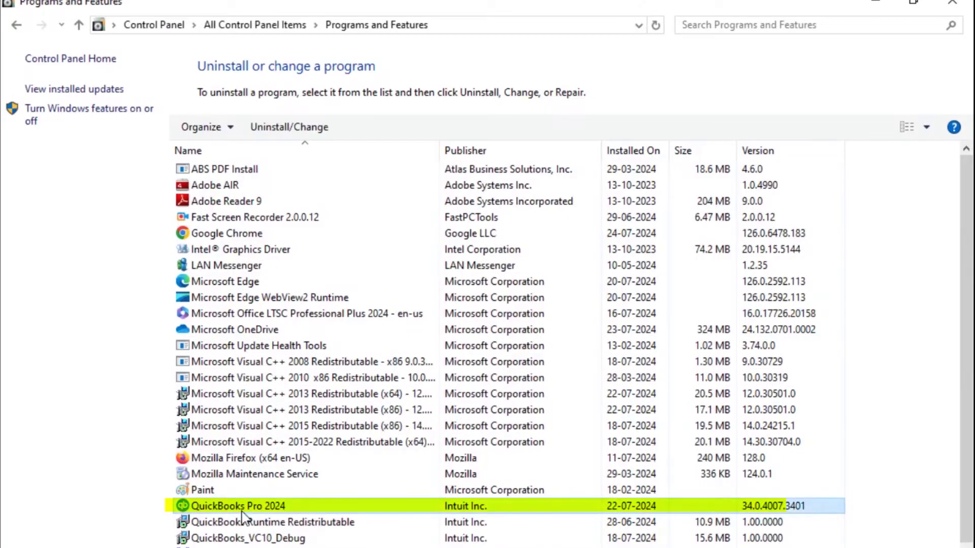
click(306, 134)
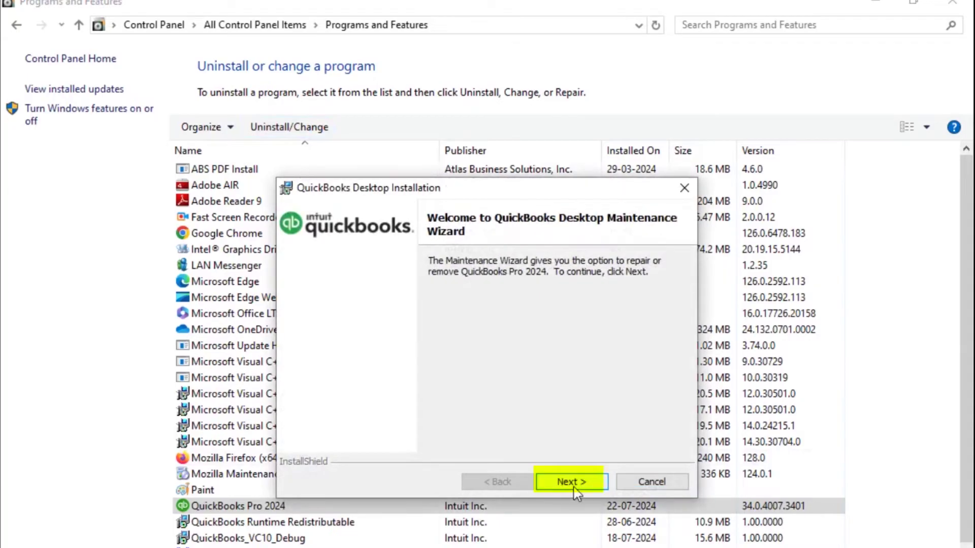
Select the Repair option in the maintenance wizard and begin repairing QuickBooks Pro 2024
click(573, 482)
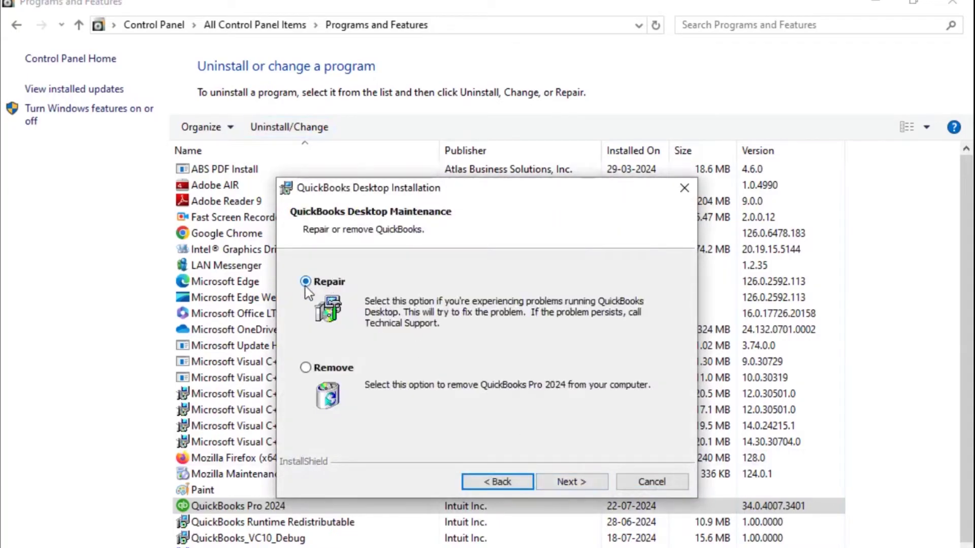
click(578, 484)
click(579, 485)
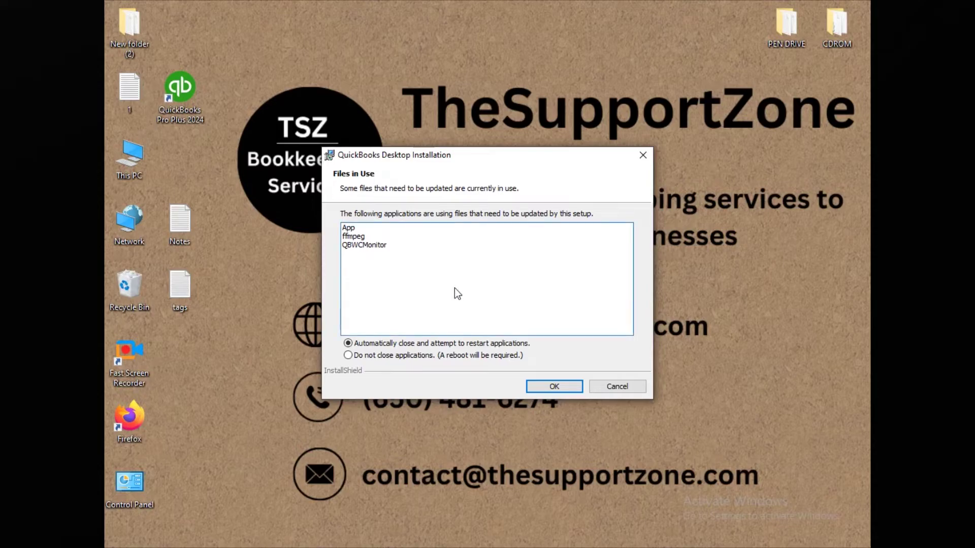
Let setup automatically close the apps using files, and acknowledge the warning so repair completes
click(568, 385)
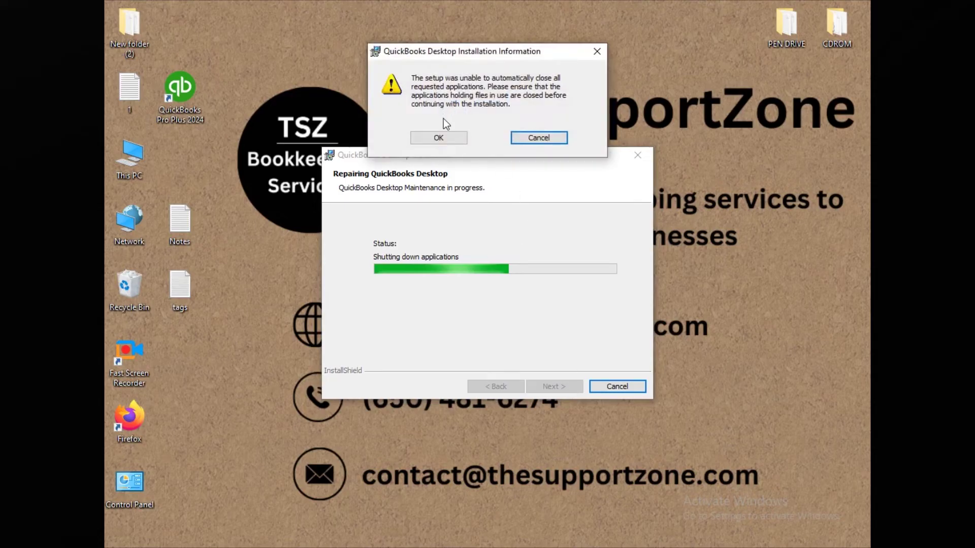
click(438, 141)
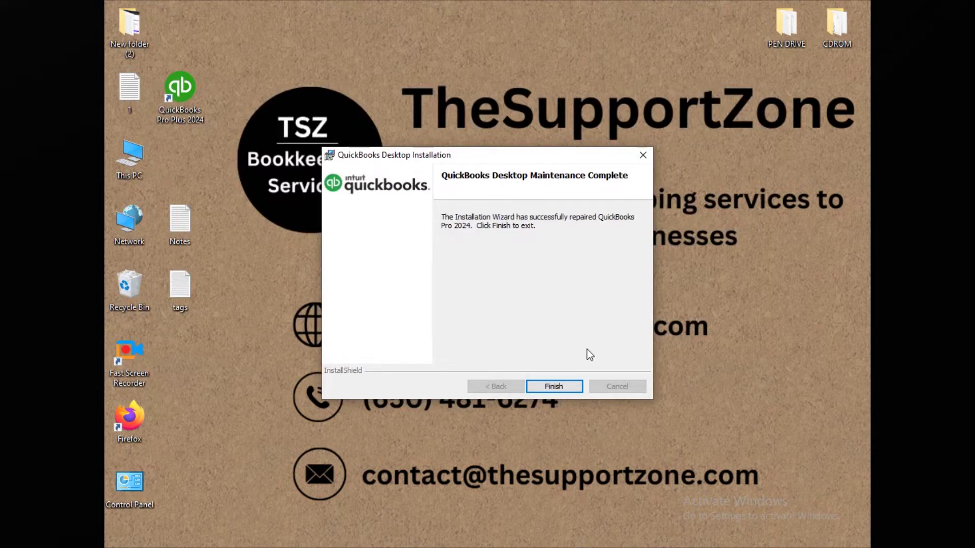
Finish the maintenance wizard and decline the restart for now
click(569, 387)
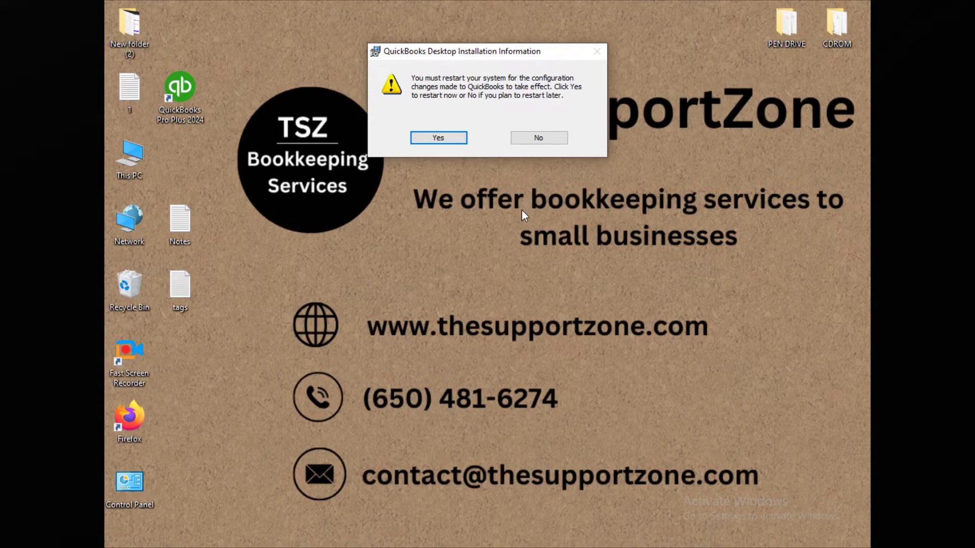
click(540, 141)
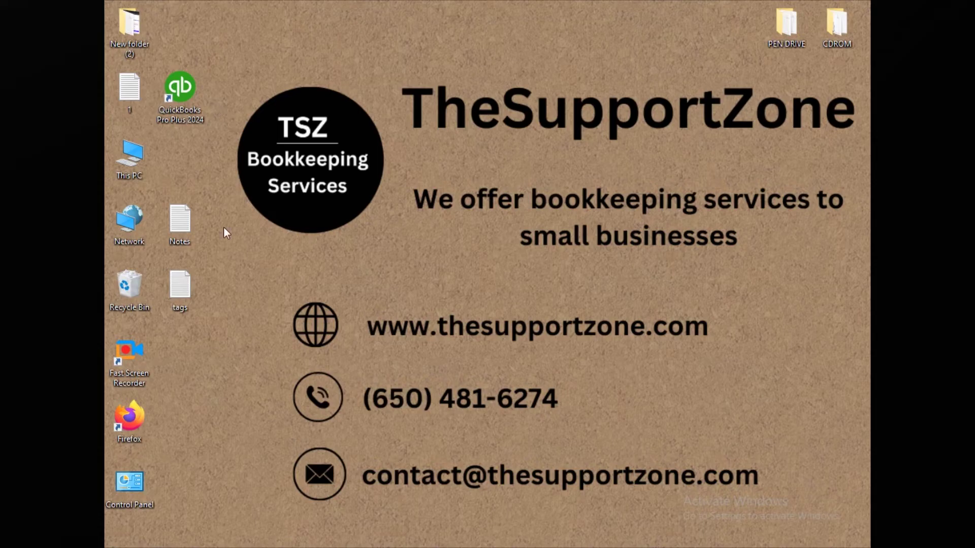
Search Start for 'quickbooks' and launch the QuickBooksToolHub.exe installer
key(super)
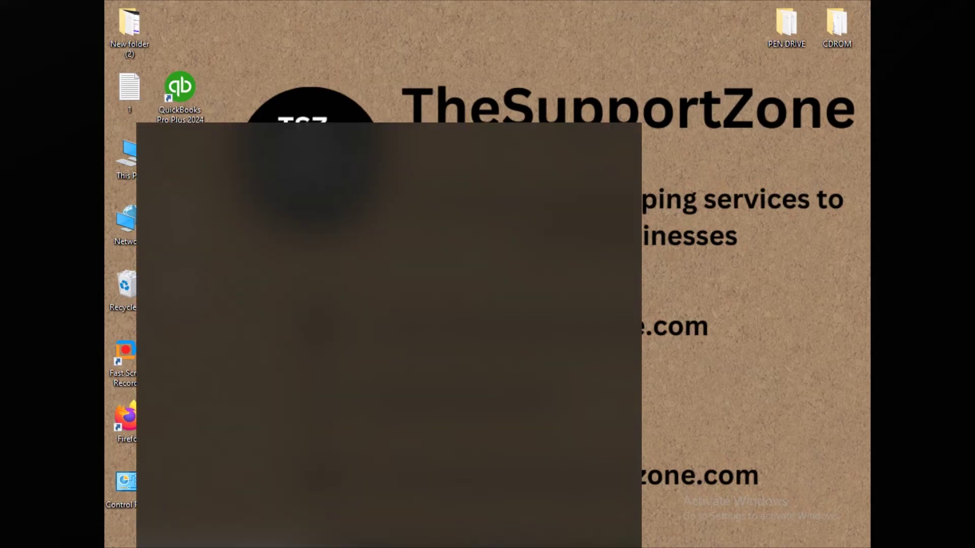
text(i)
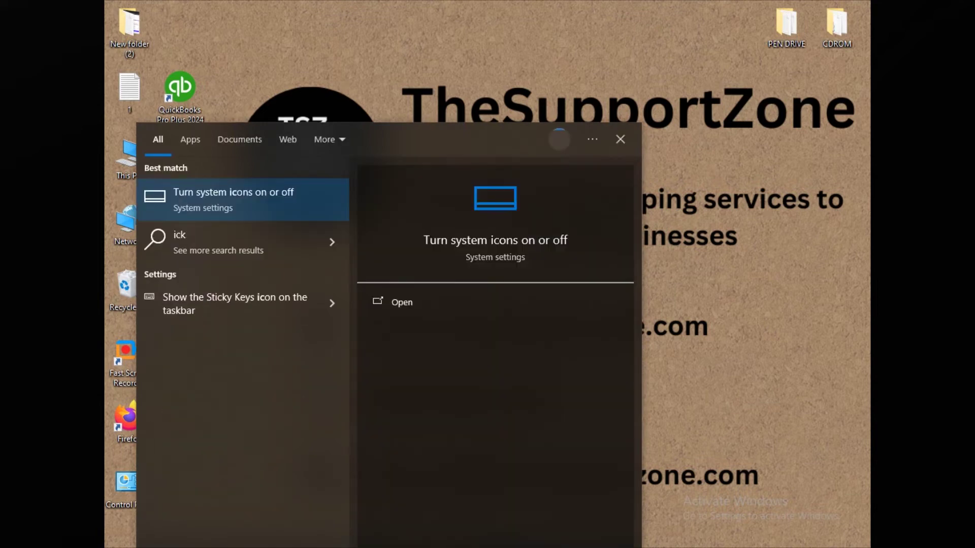
key(BackSpace)
text(quick)
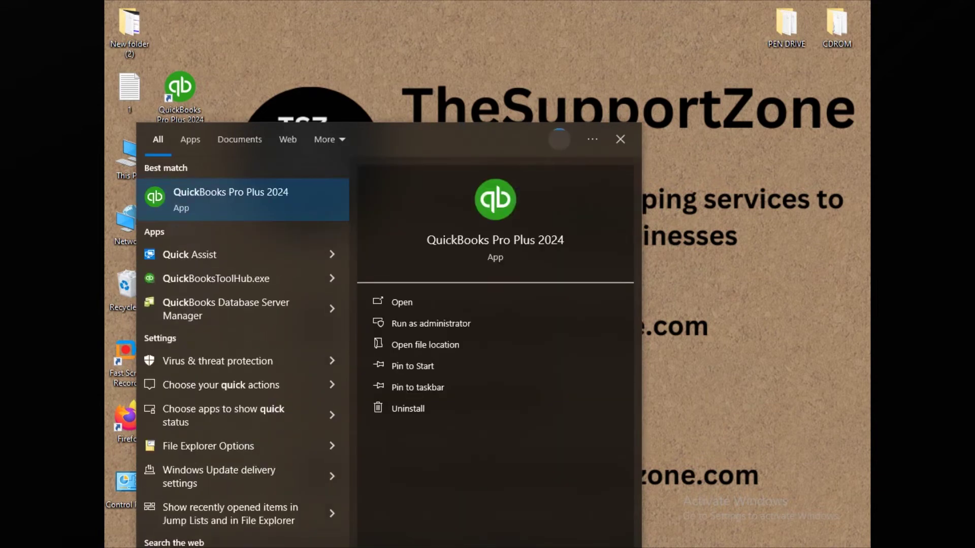
text(books)
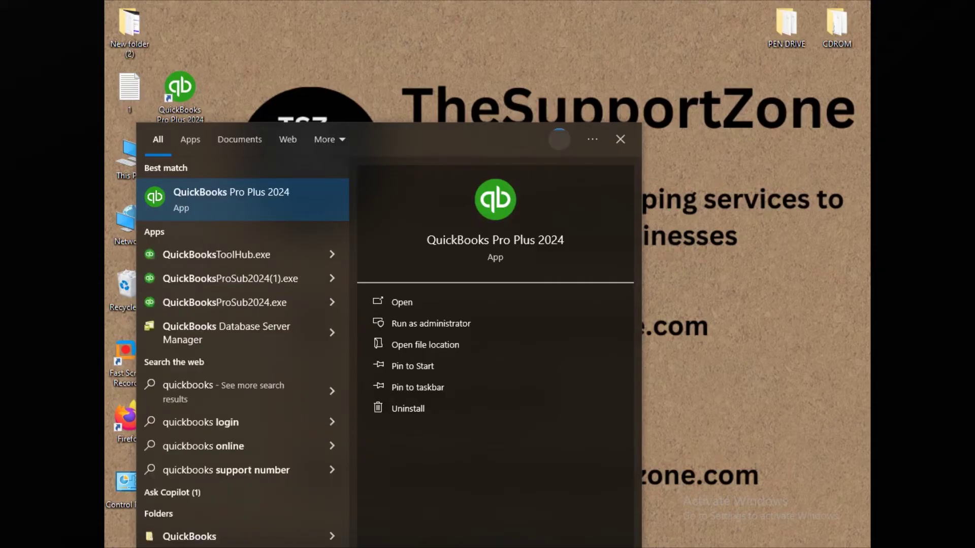
click(255, 259)
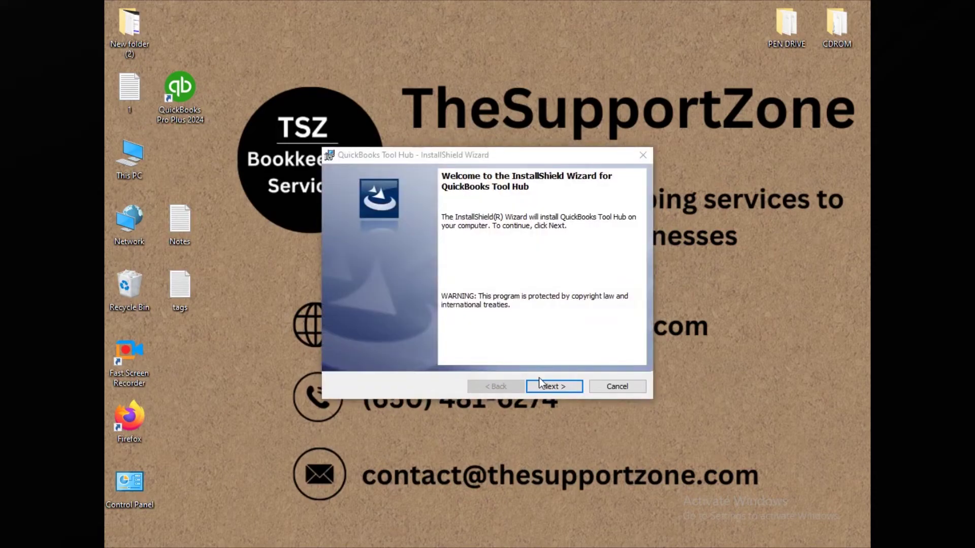
Install QuickBooks Tool Hub with the license accepted and default folder, then launch it
click(546, 385)
click(546, 315)
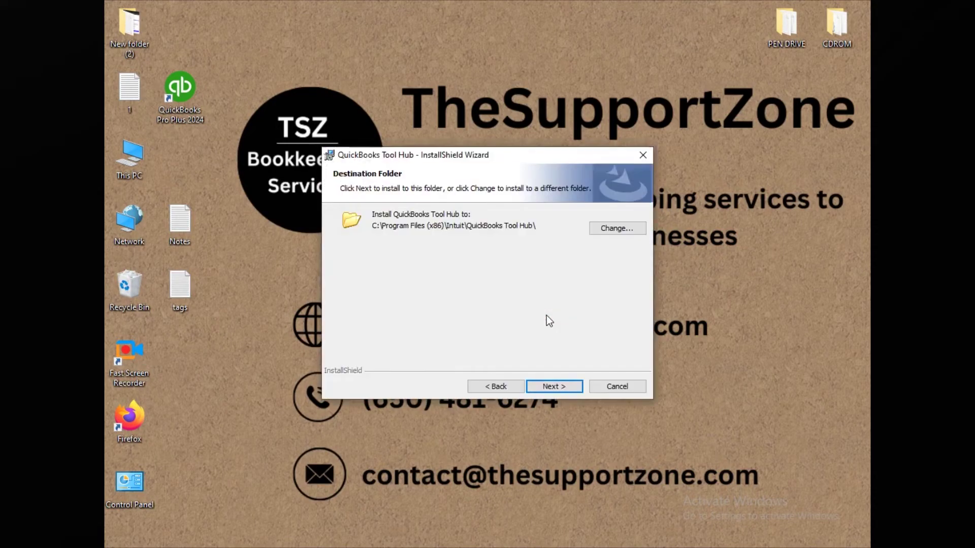
click(549, 389)
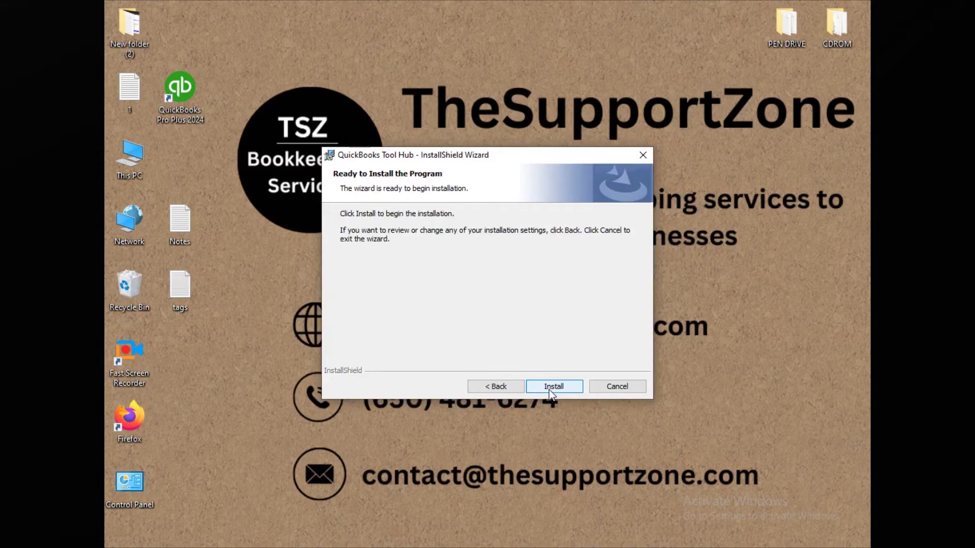
click(549, 390)
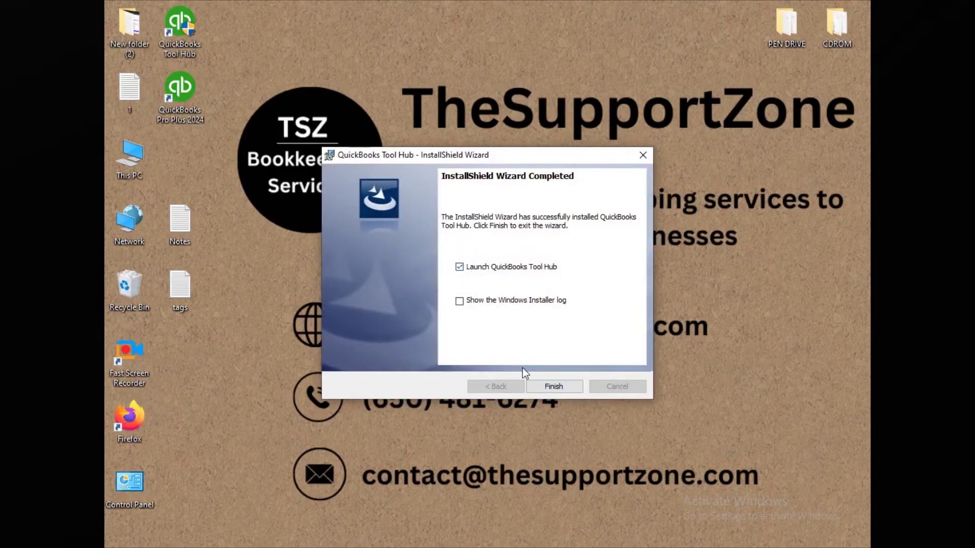
click(550, 385)
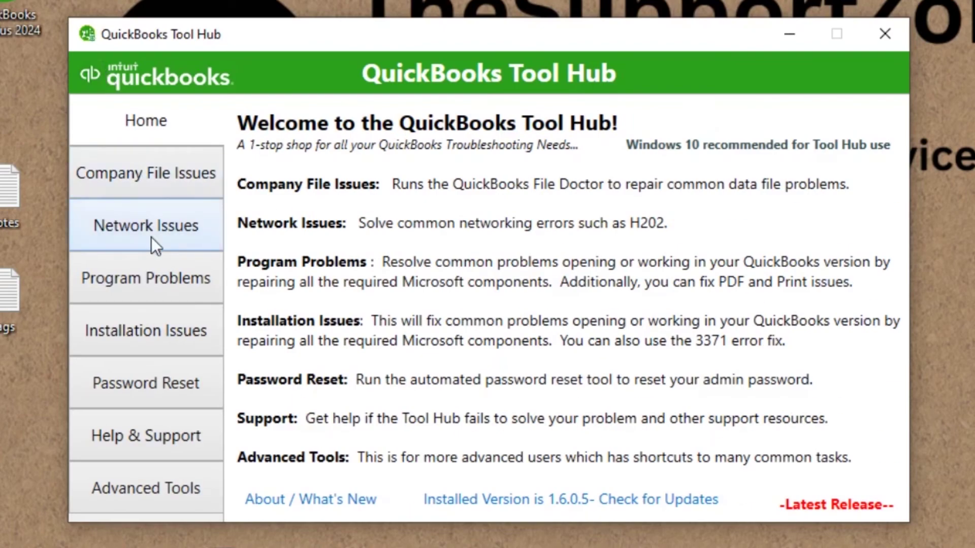
Run Quick Fix my Program from Program Problems and dismiss the thank-you dialog
click(162, 285)
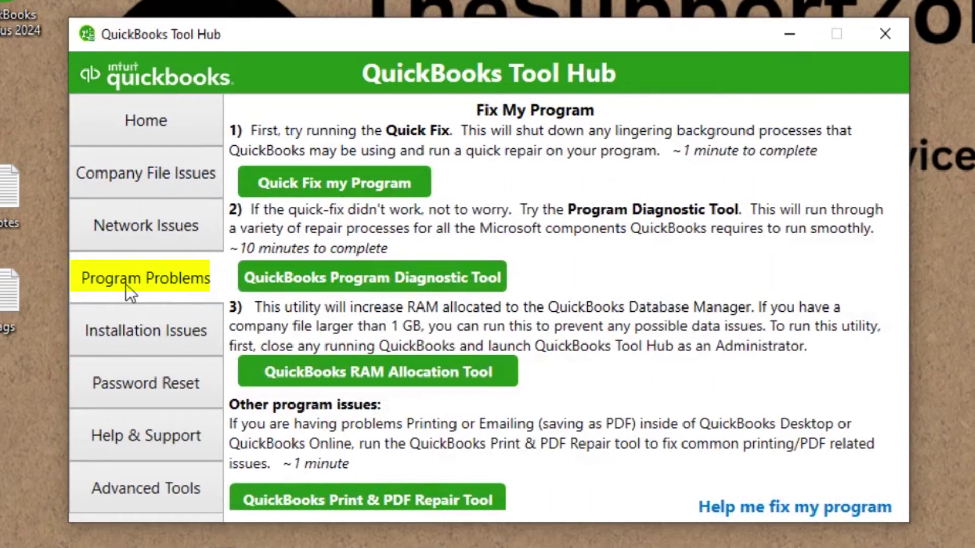
click(376, 181)
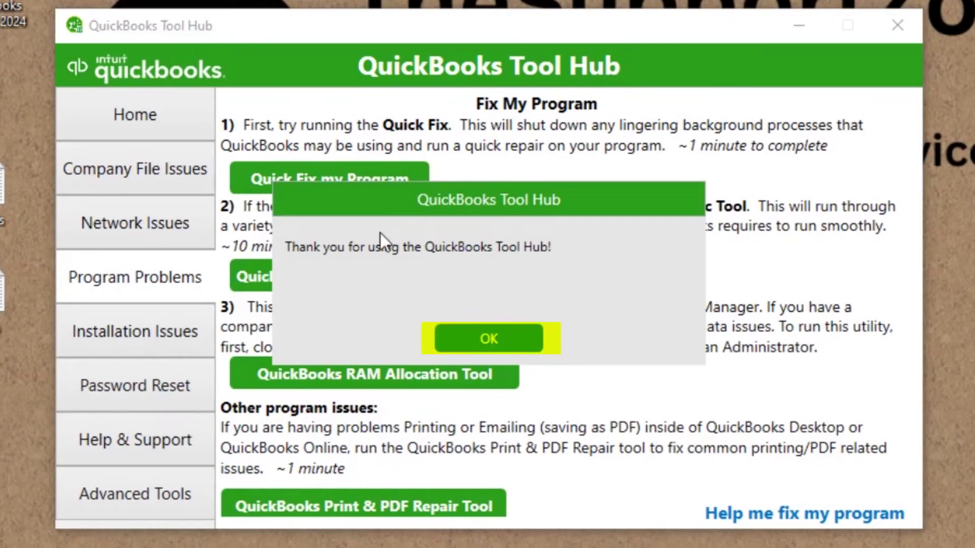
click(487, 340)
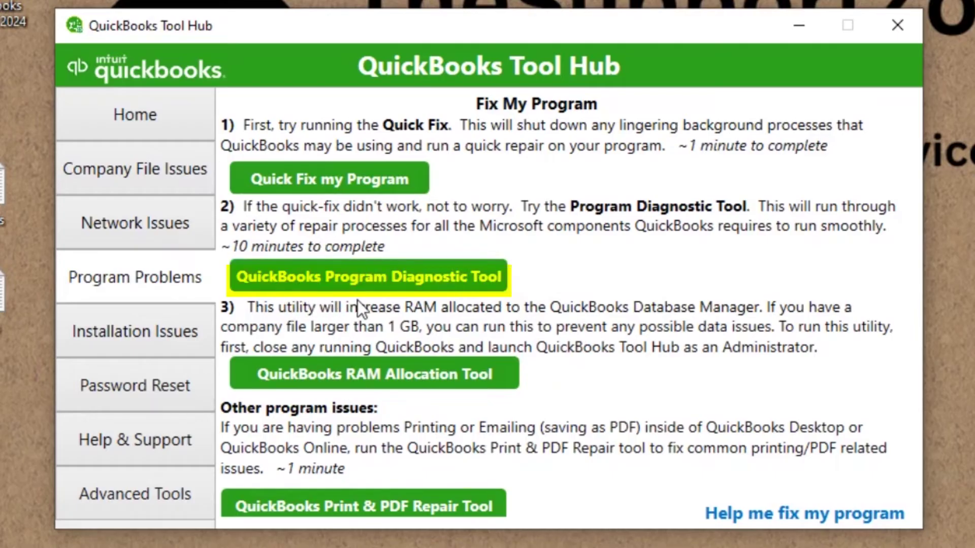
Run the QuickBooks Program Diagnostic Tool, then close Tool Hub to return to the desktop
click(409, 278)
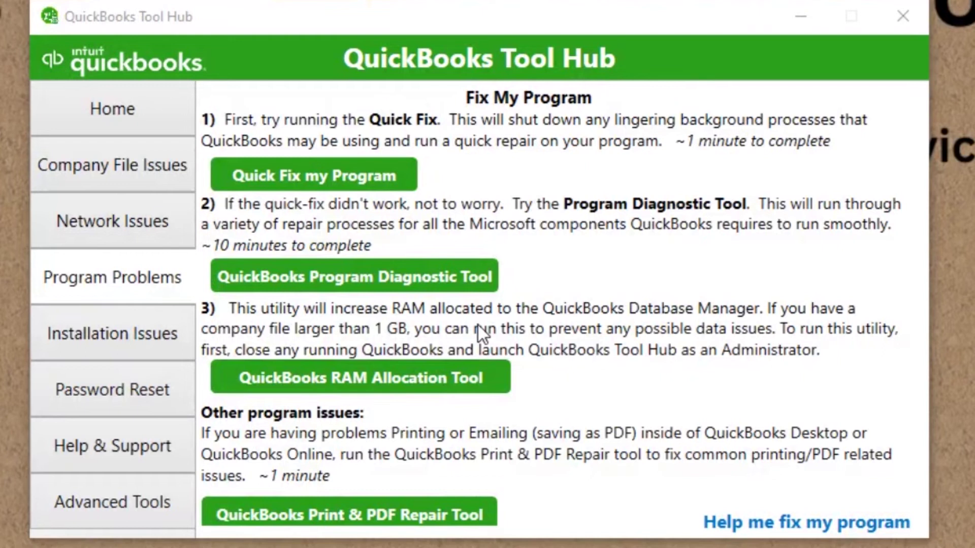
click(902, 16)
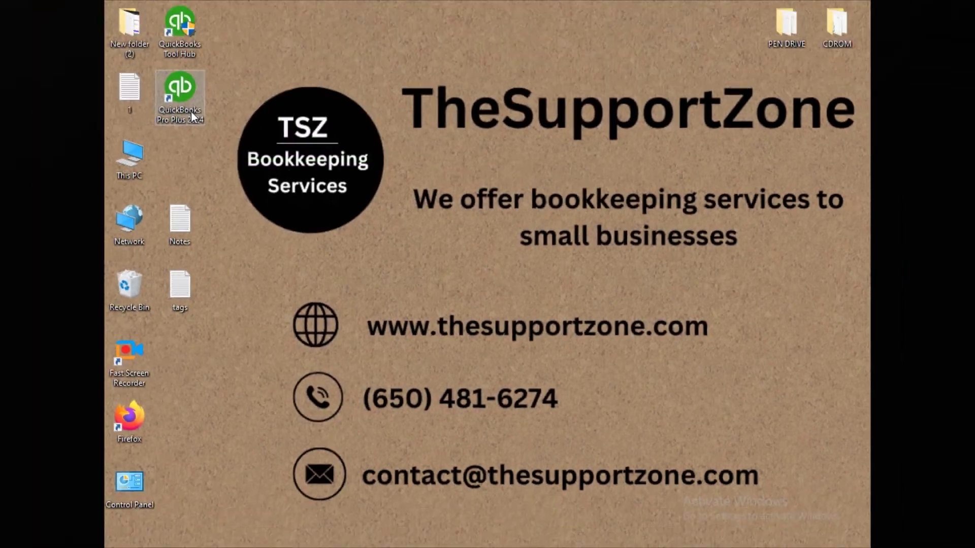